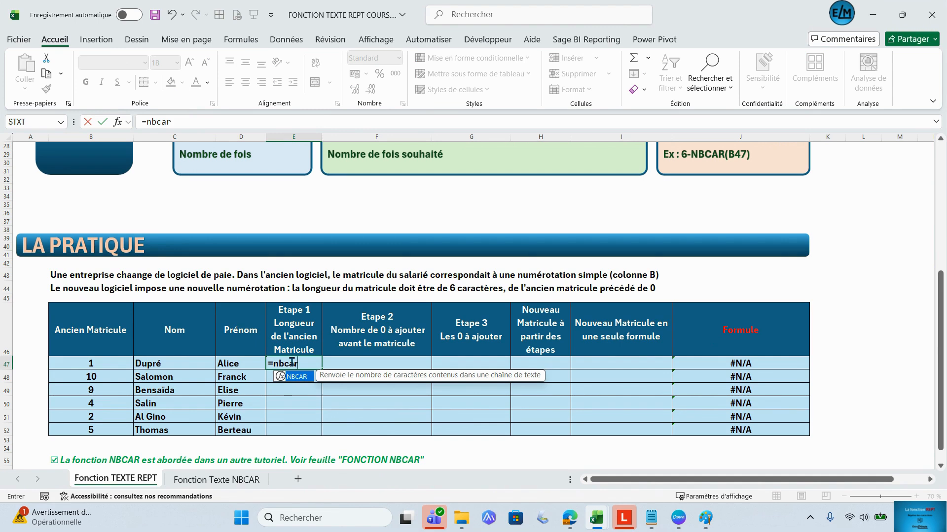
# Complete the Etape 1 formula in E47 as =NBCAR(B47) and fill it down to E52.
pyautogui.write('(')
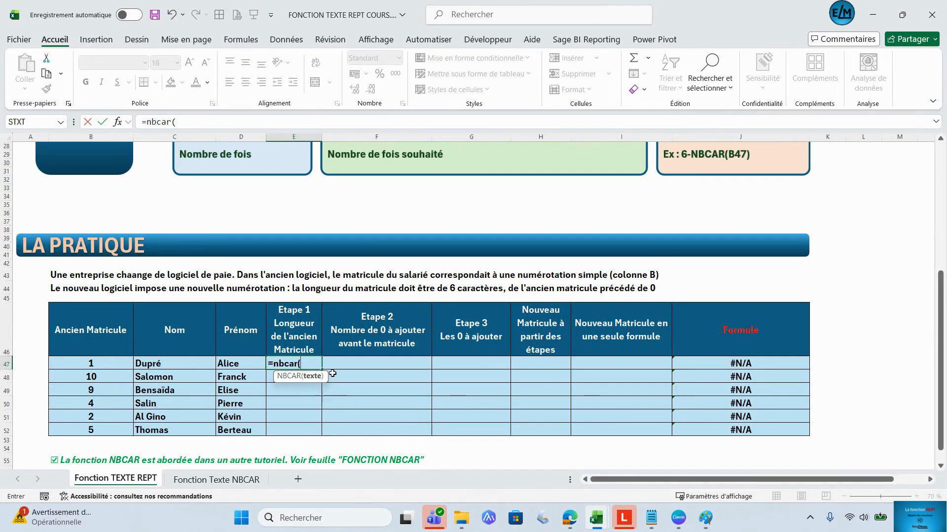
pyautogui.click(111, 366)
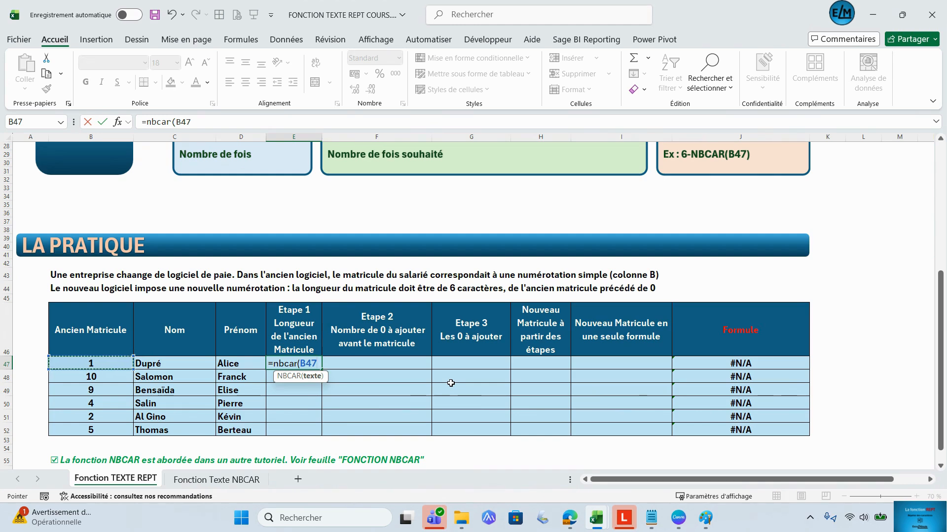
pyautogui.write(')')
pyautogui.press('Return')
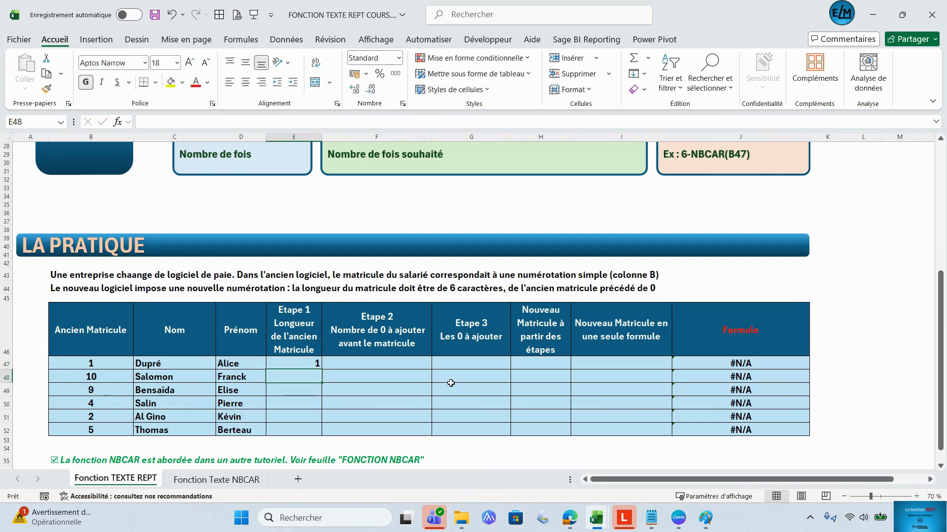
pyautogui.click(312, 362)
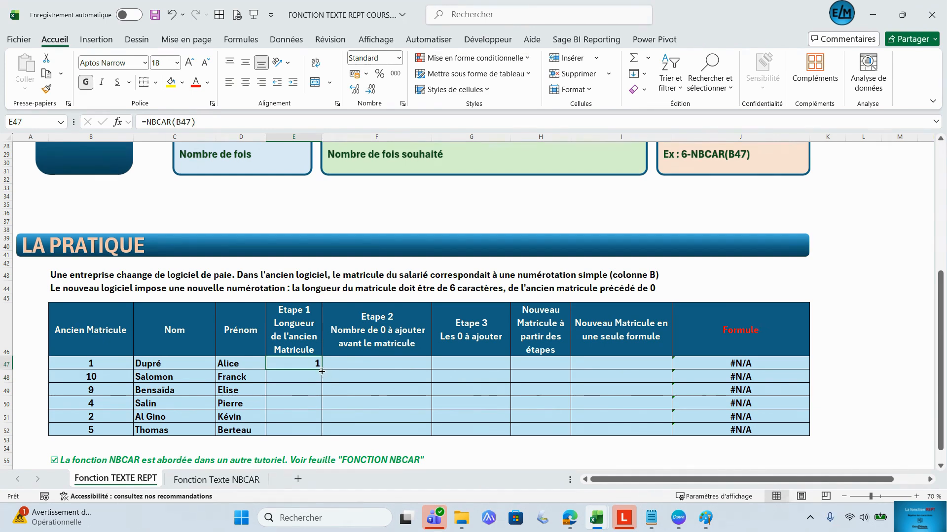
pyautogui.moveTo(321, 371); pyautogui.dragTo(322, 434)
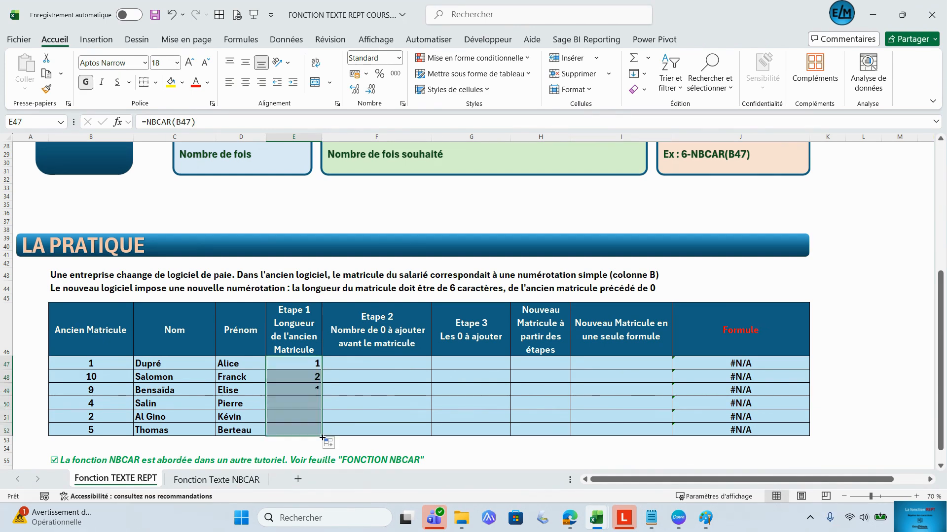
pyautogui.click(312, 373)
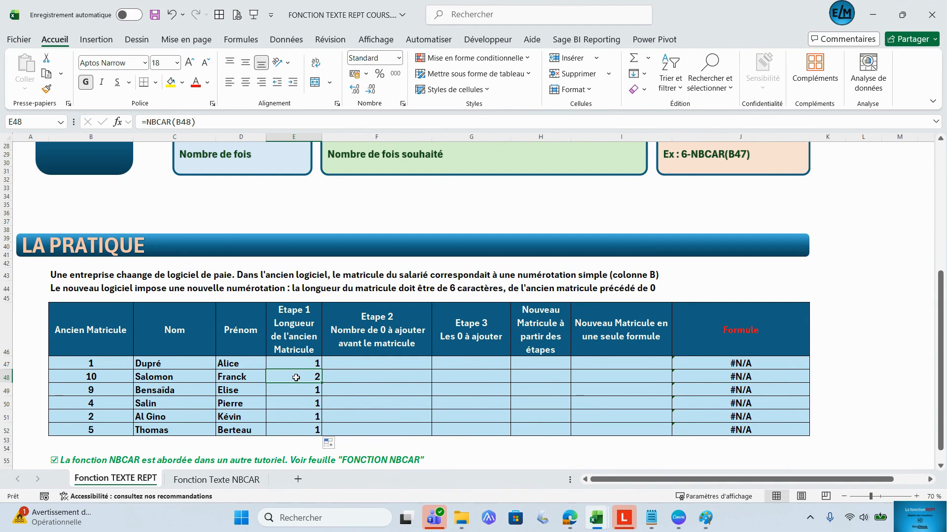
# Enter =6-E47 in F47 for the number of zeros to add and fill it down to F52.
pyautogui.click(380, 362)
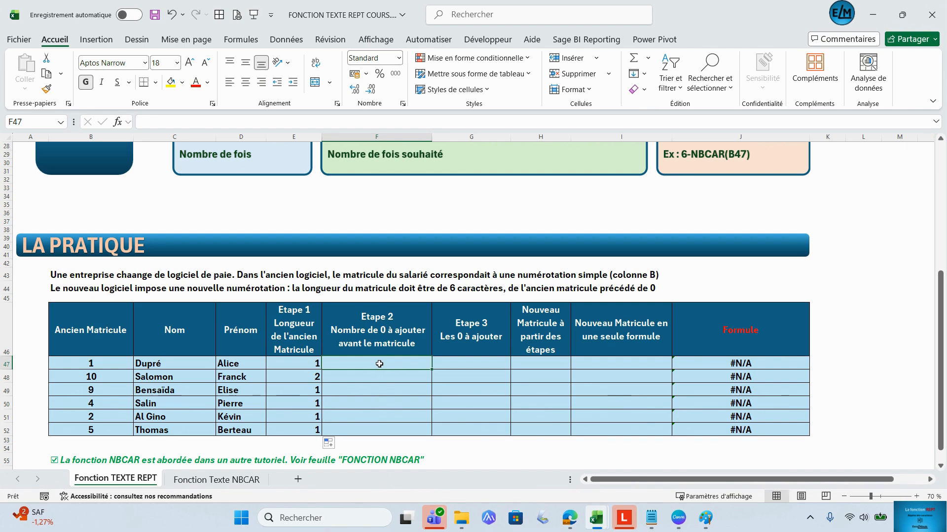
pyautogui.write('=')
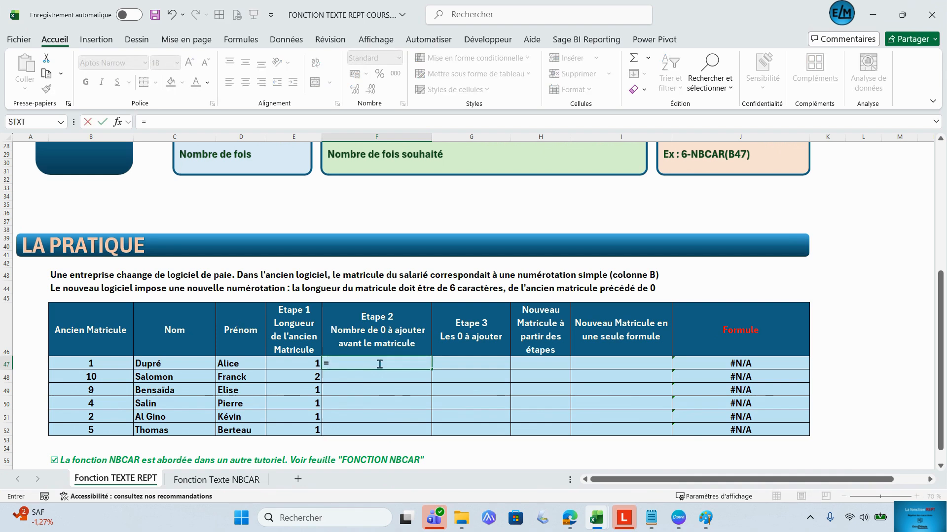
pyautogui.write('6-')
pyautogui.click(298, 365)
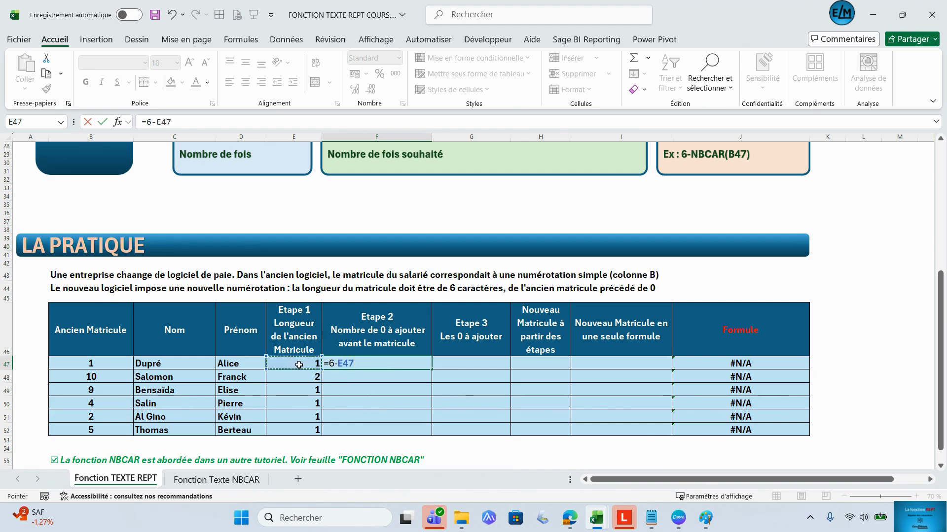
pyautogui.press('Return')
pyautogui.click(429, 362)
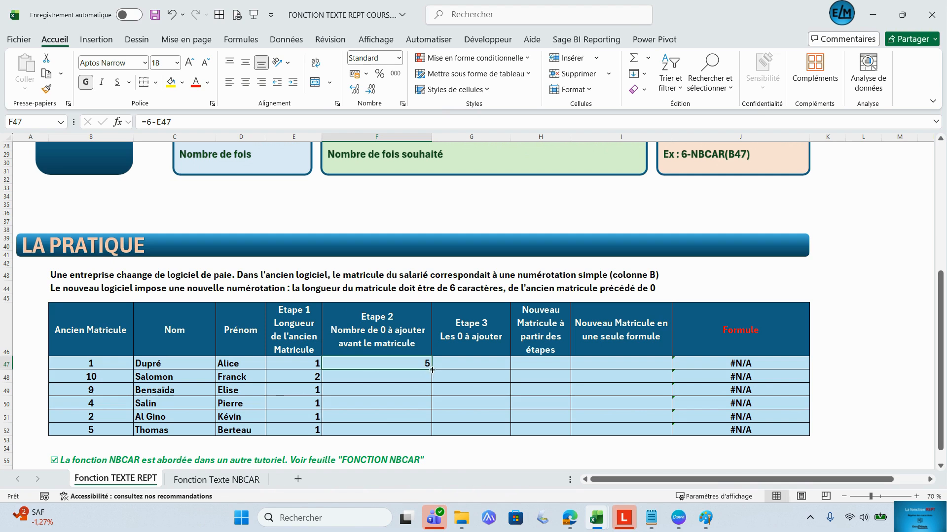
pyautogui.moveTo(432, 369); pyautogui.dragTo(432, 436)
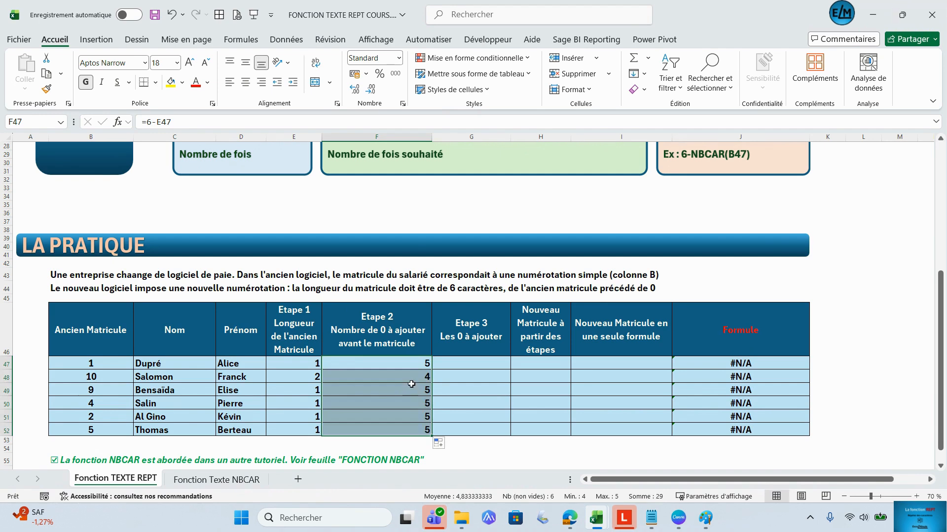
pyautogui.click(408, 382)
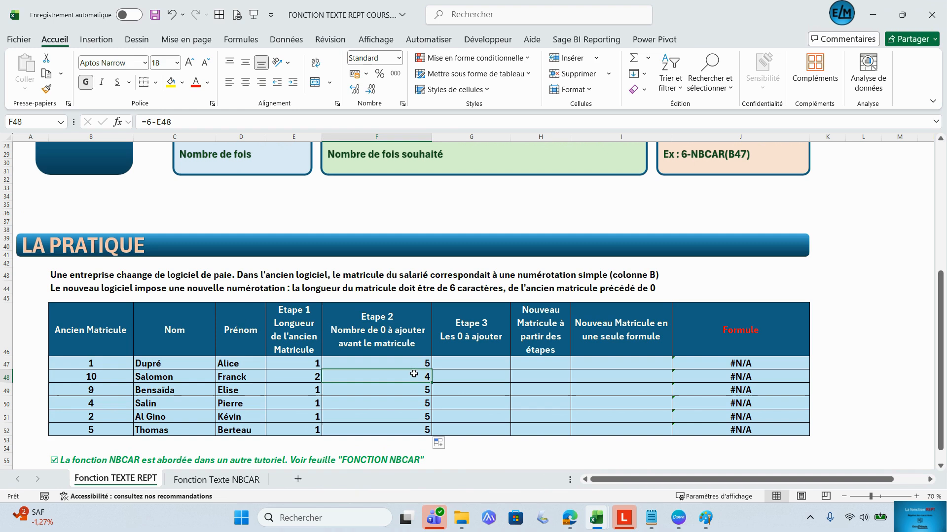
# Enter =REPT(0;F47) in G47 to generate the zeros to add and fill it down to G52.
pyautogui.click(481, 362)
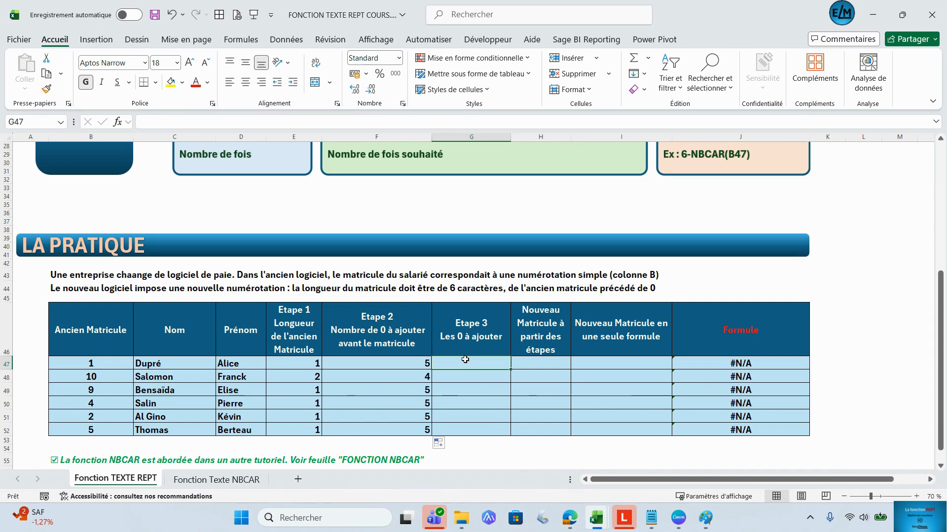
pyautogui.write('=rept(')
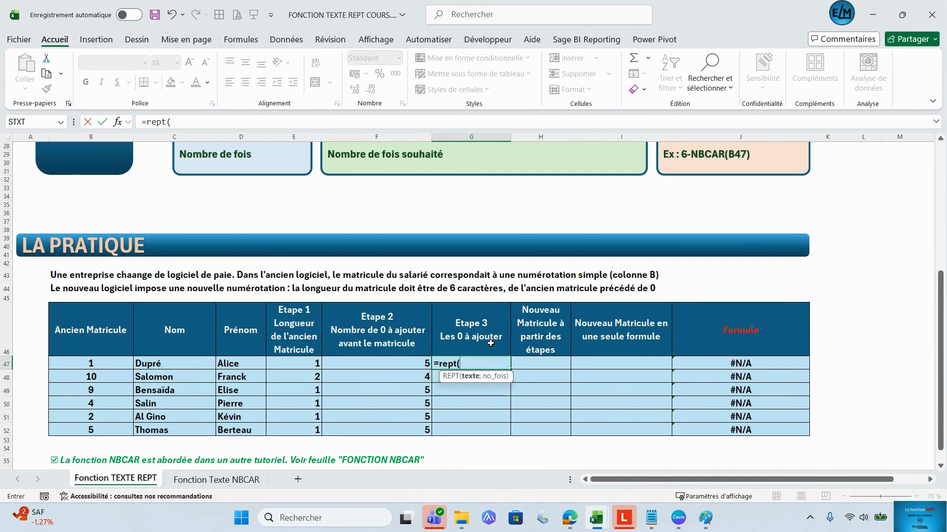
pyautogui.write('0')
pyautogui.write(';')
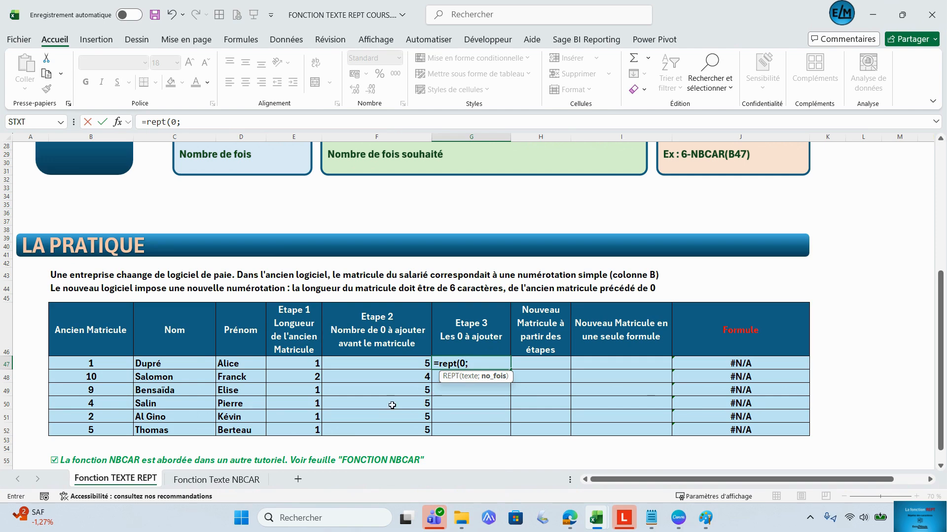
pyautogui.click(407, 363)
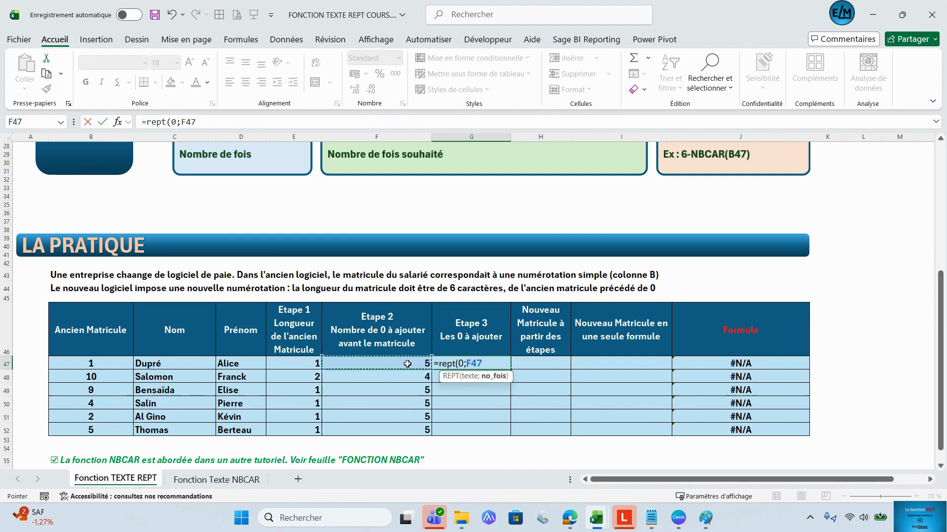
pyautogui.write(')')
pyautogui.press('Return')
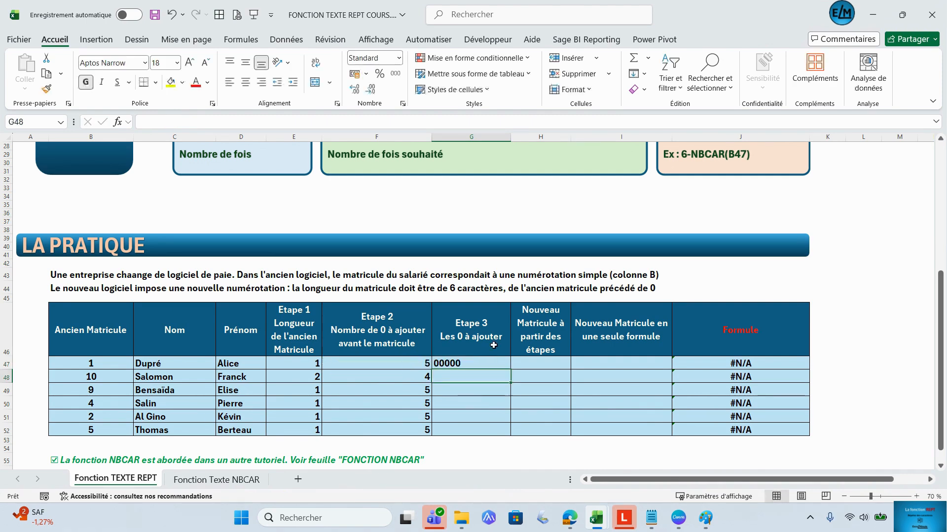
pyautogui.click(483, 363)
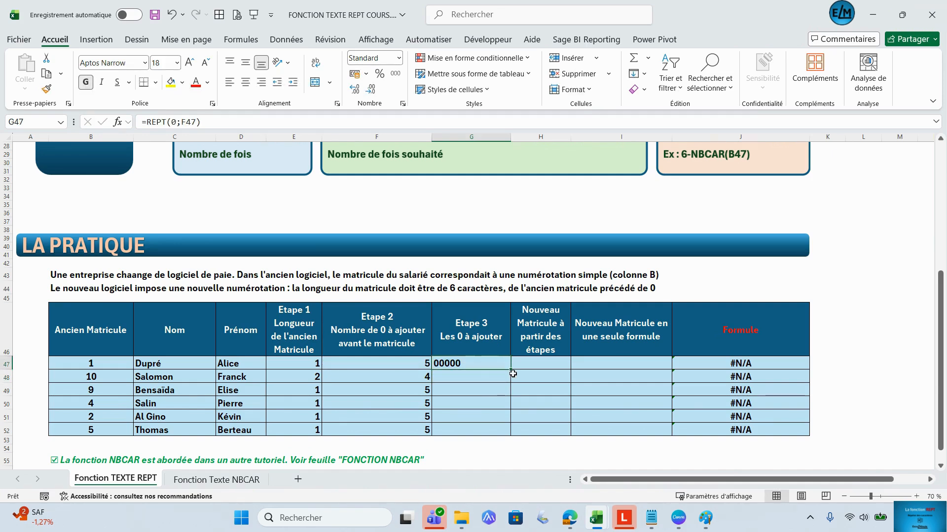
pyautogui.moveTo(513, 374); pyautogui.dragTo(510, 436)
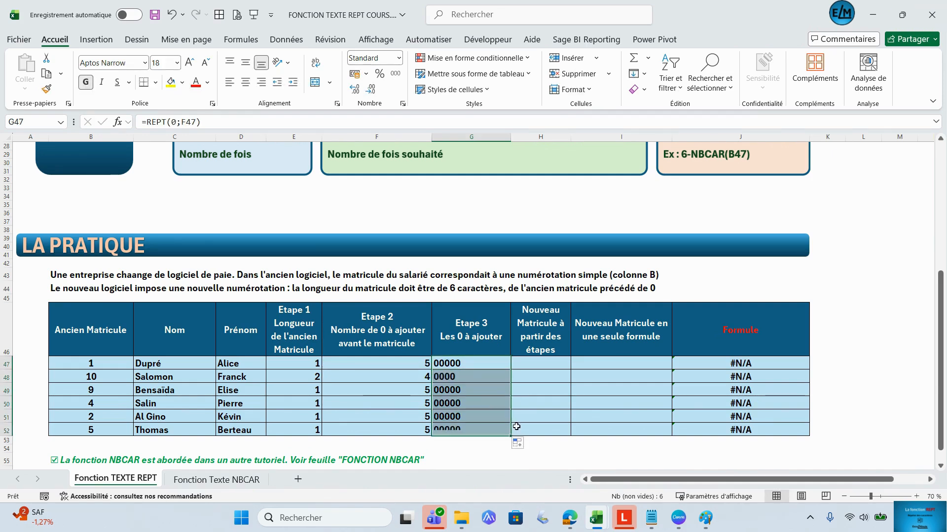
pyautogui.click(477, 381)
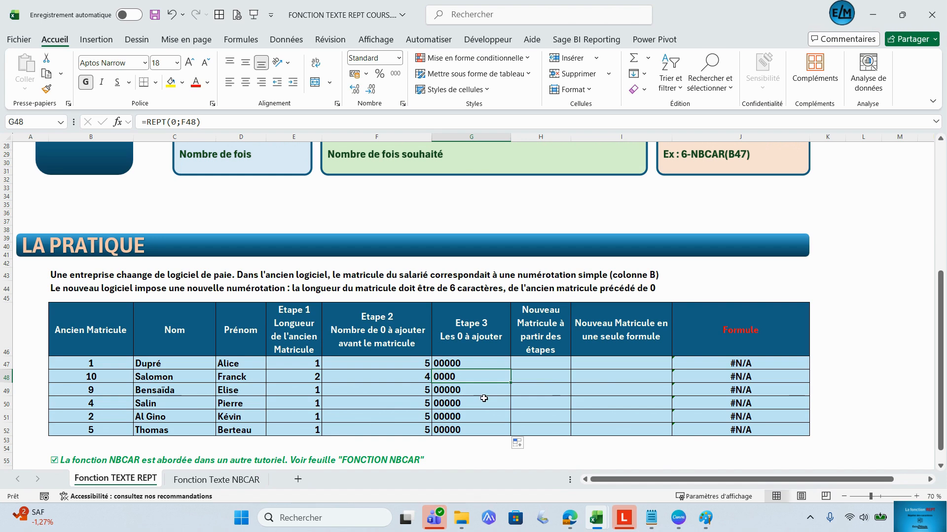
# Enter =G47&B47 in H47 to join the zeros to the old matricule and fill it down to H52.
pyautogui.click(536, 363)
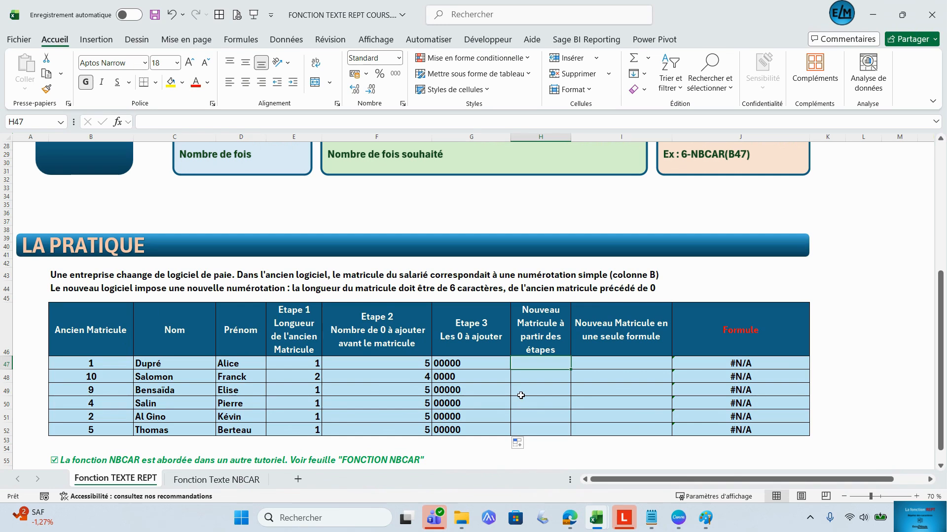
pyautogui.write('=')
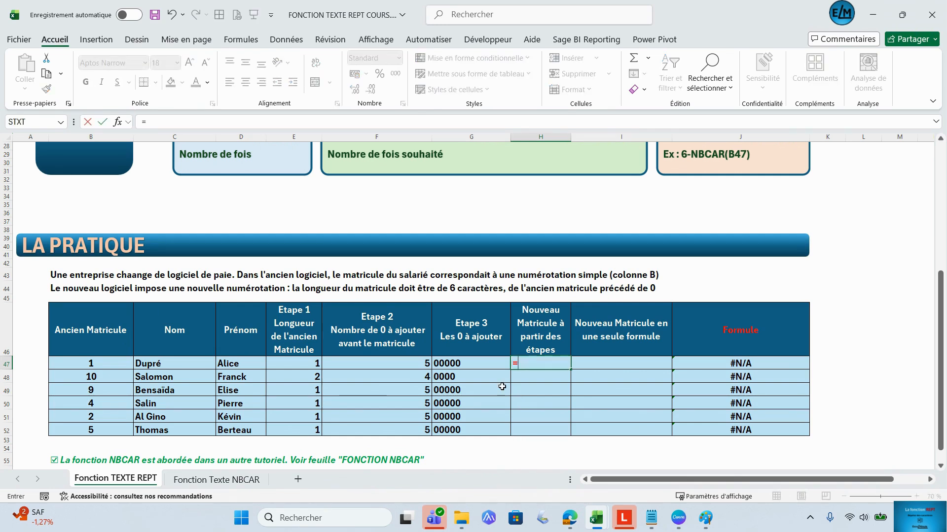
pyautogui.click(472, 362)
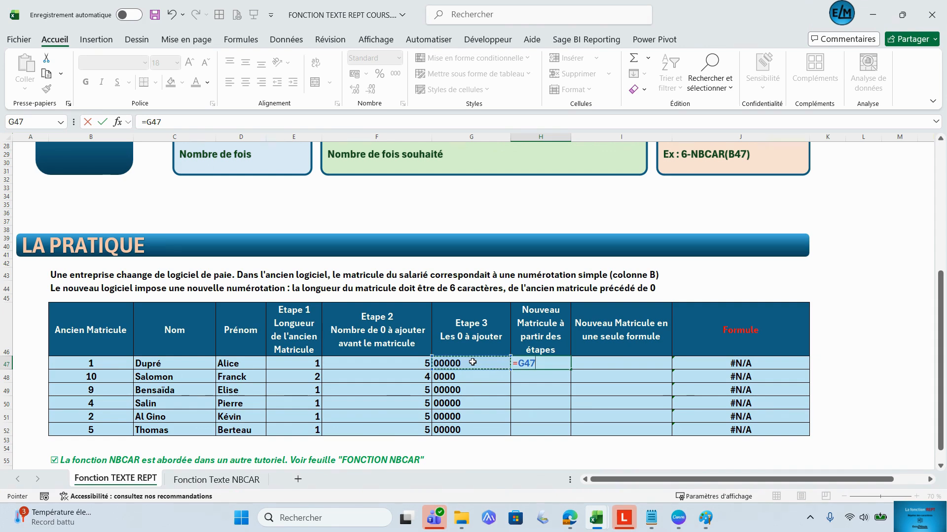
pyautogui.write('&')
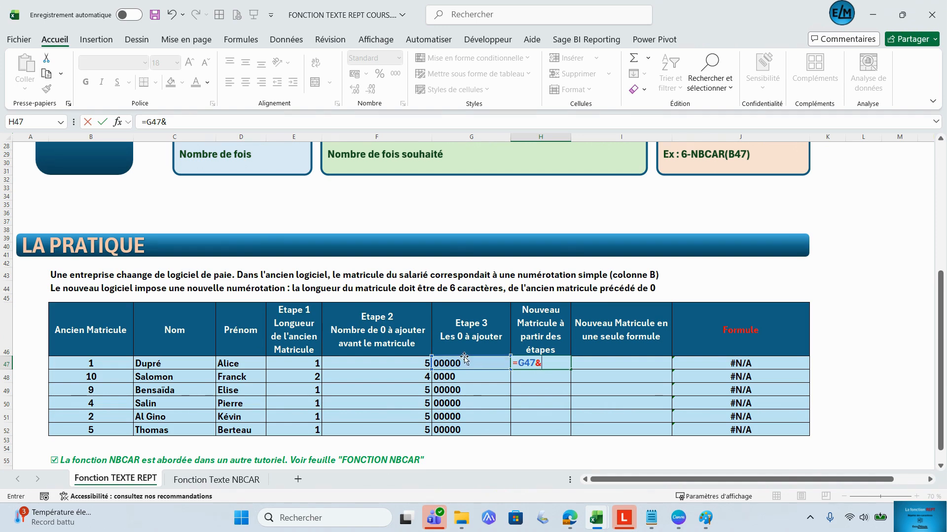
pyautogui.click(97, 366)
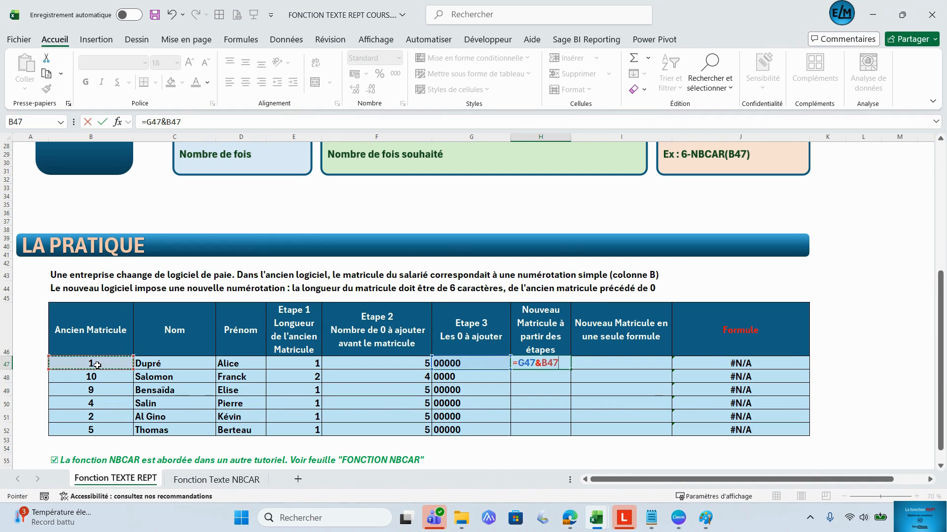
pyautogui.press('Return')
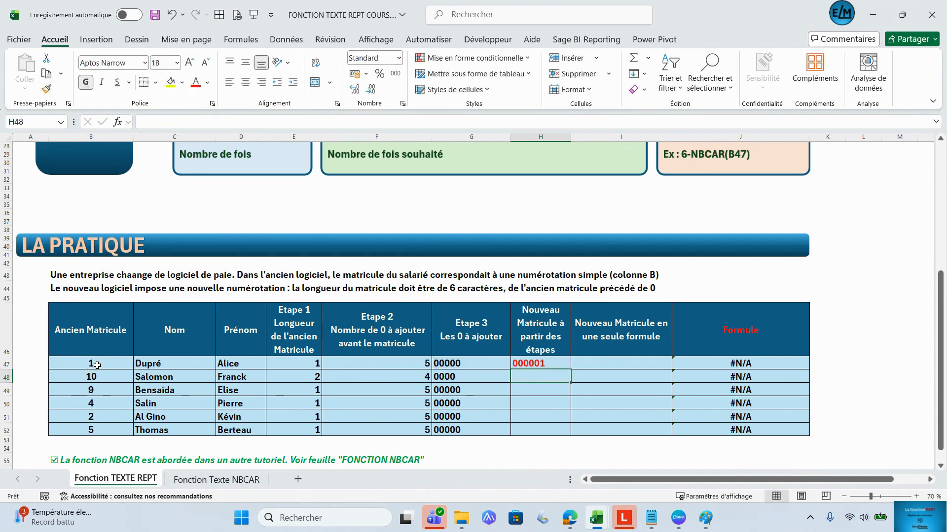
pyautogui.click(528, 363)
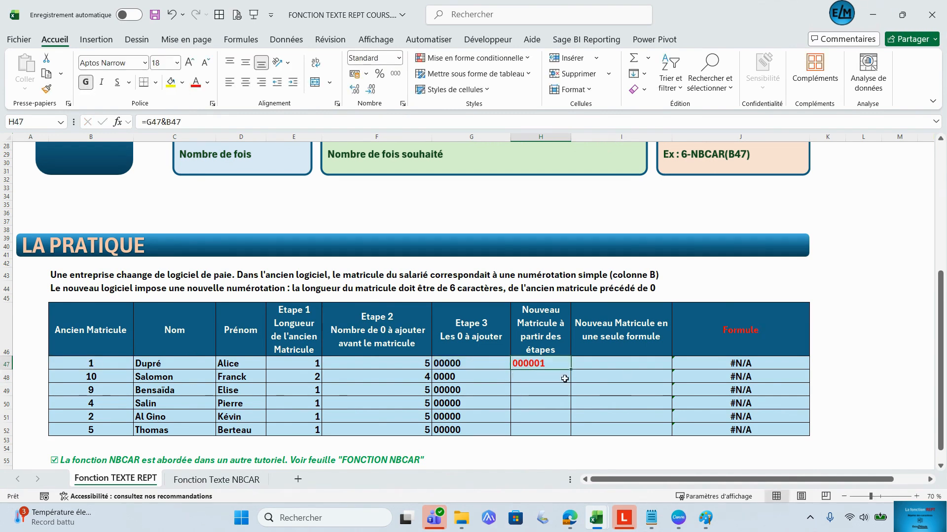
pyautogui.moveTo(569, 370); pyautogui.dragTo(568, 435)
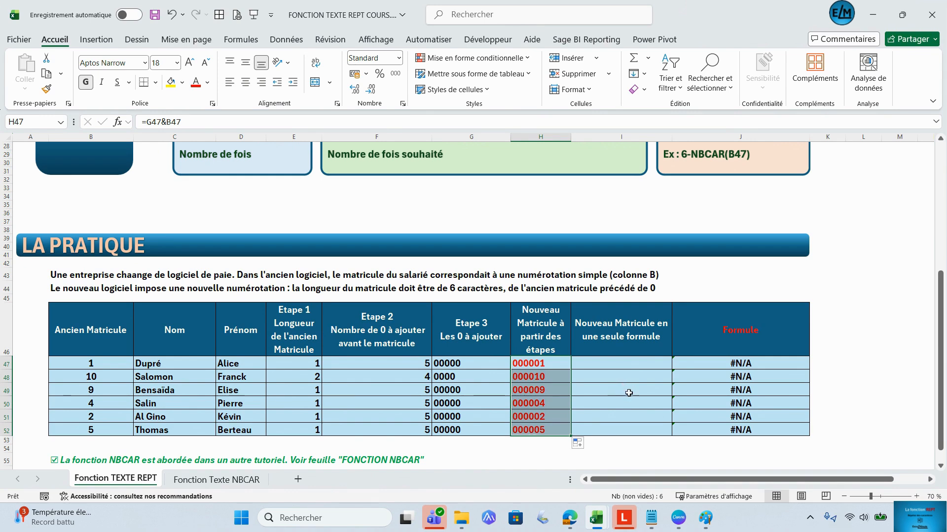
# Enter =REPT(0;6-NBCAR(B47))&B47 in I47 to build the new matricule in a single formula and fill it down to I52.
pyautogui.click(612, 365)
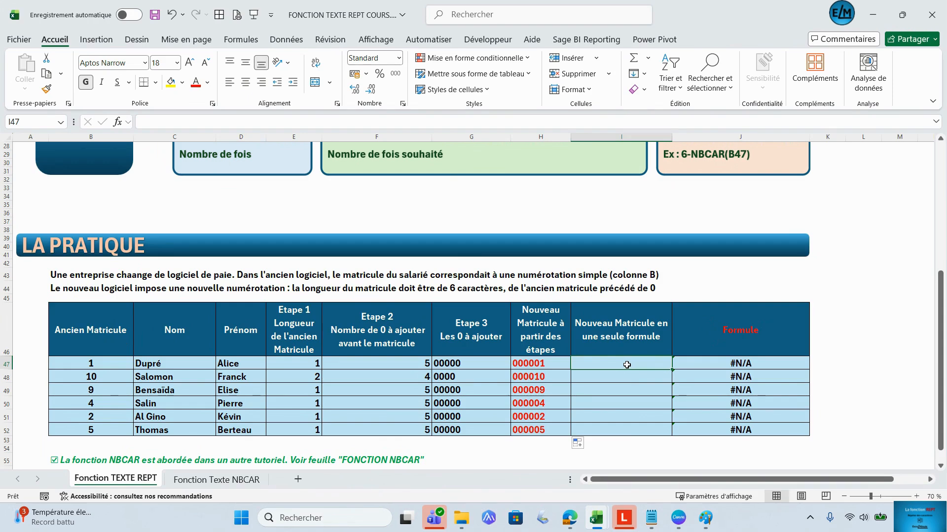
pyautogui.write('=')
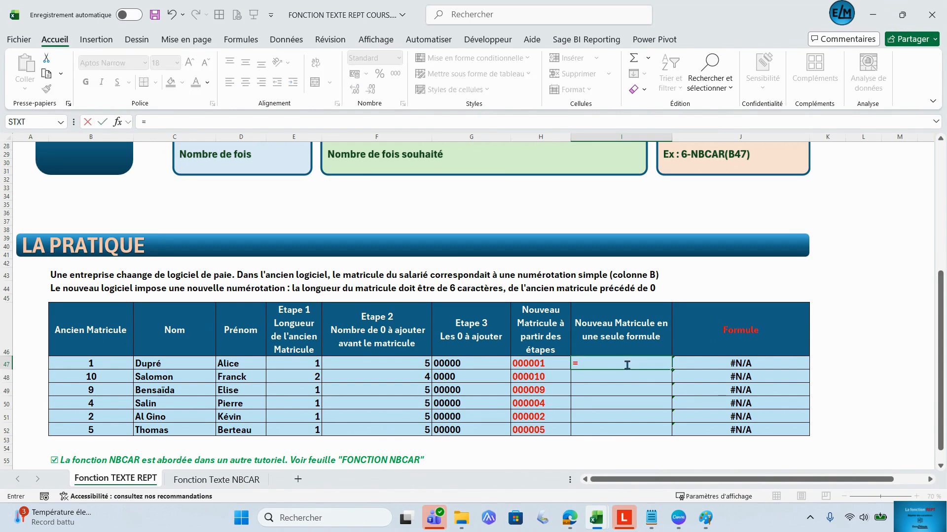
pyautogui.write('rept')
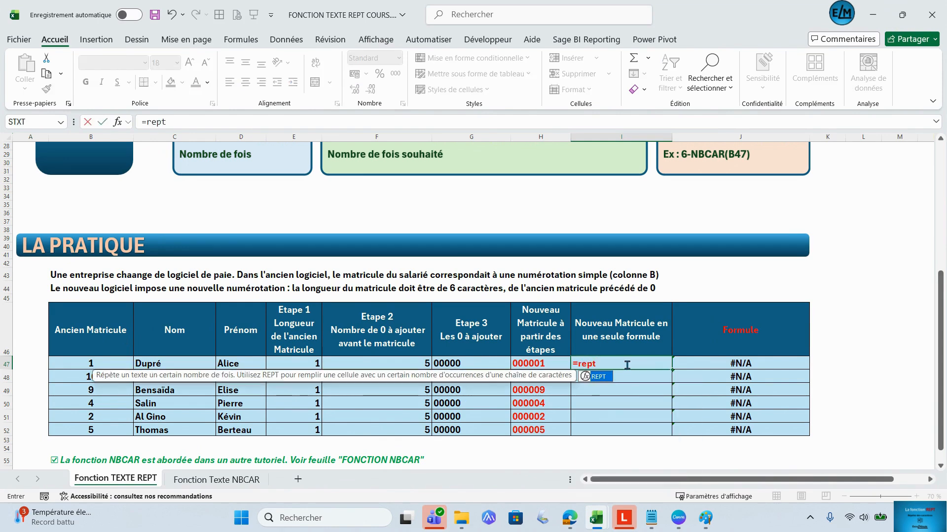
pyautogui.write('(')
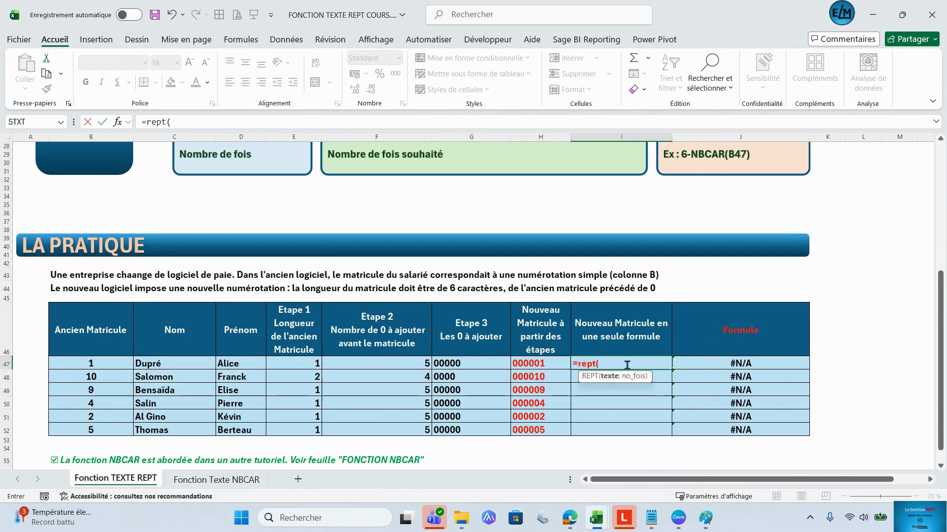
pyautogui.write('0;')
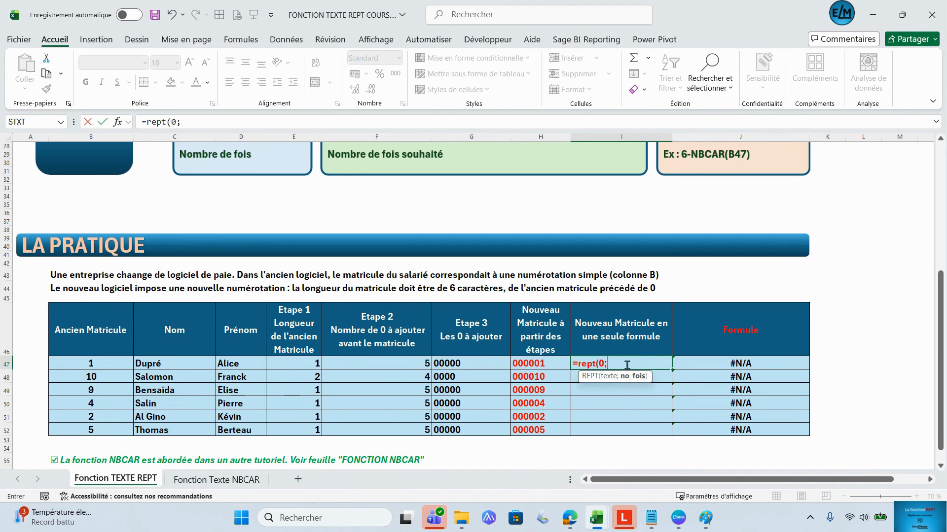
pyautogui.write('6-nbcar(')
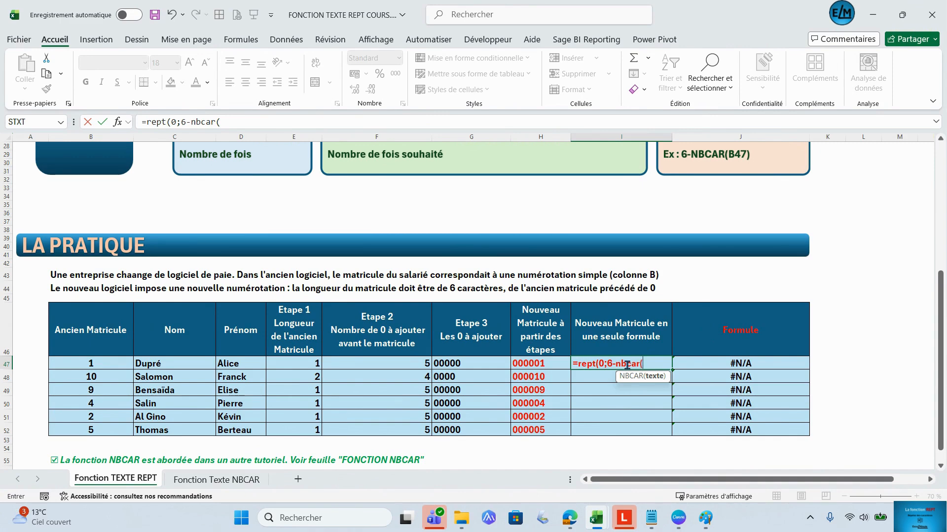
pyautogui.click(106, 365)
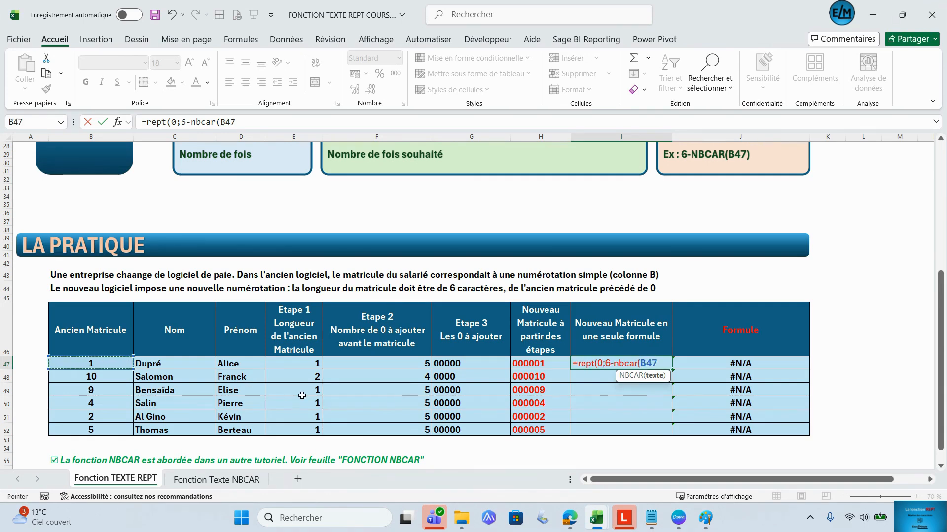
pyautogui.write(')')
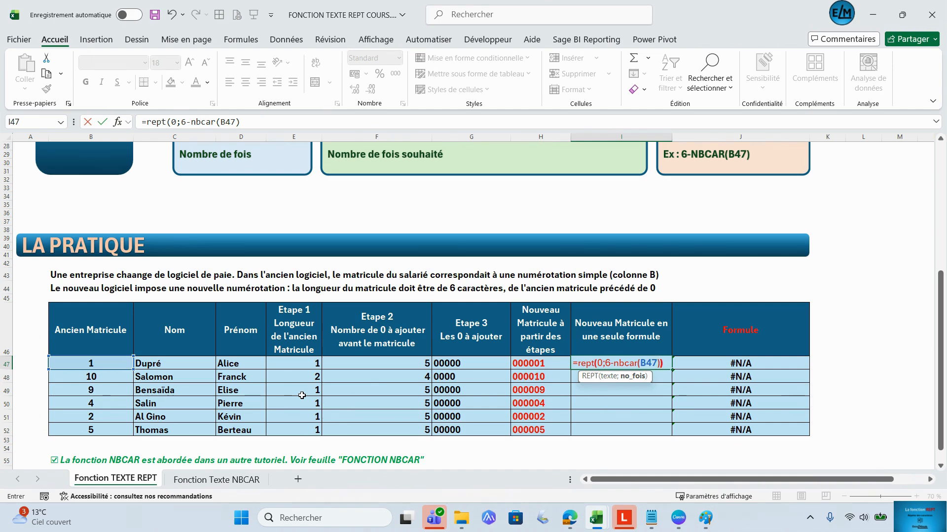
pyautogui.write(')')
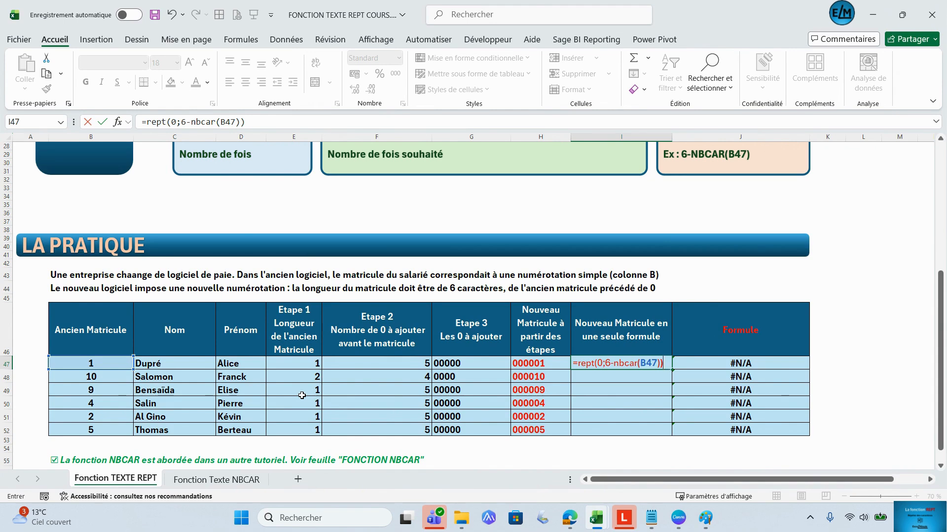
pyautogui.write('&')
pyautogui.click(122, 362)
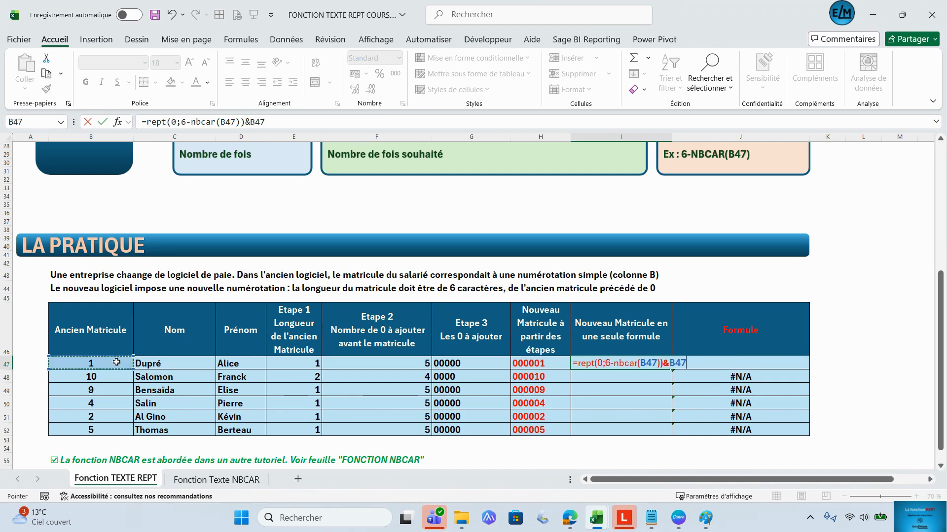
pyautogui.press('Return')
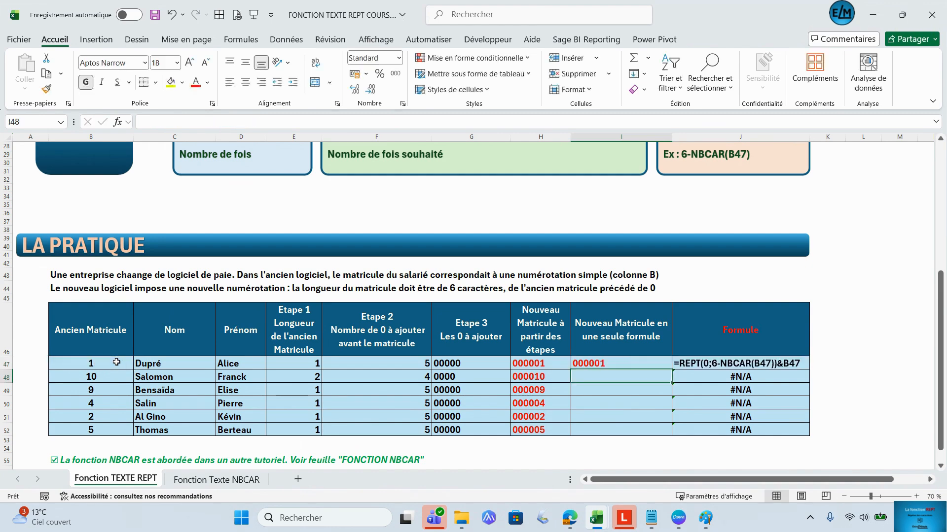
pyautogui.click(638, 365)
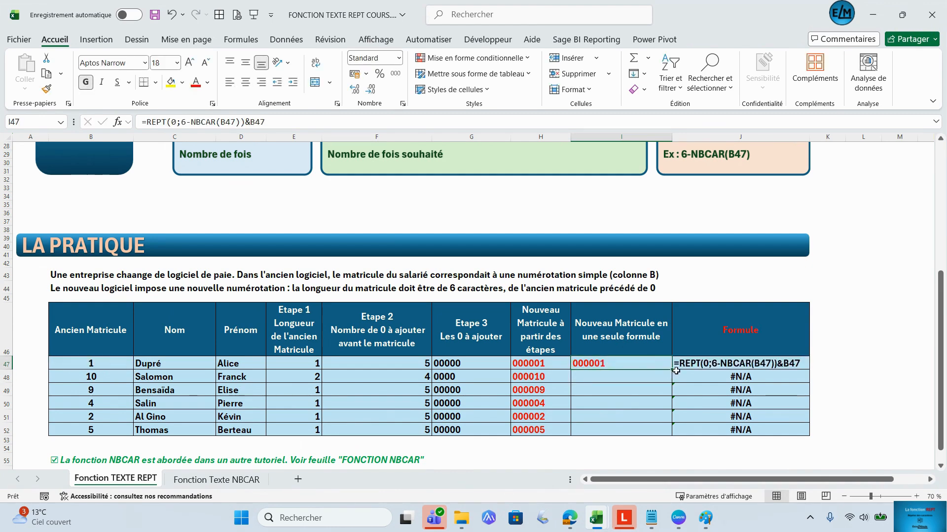
pyautogui.moveTo(673, 370); pyautogui.dragTo(663, 436)
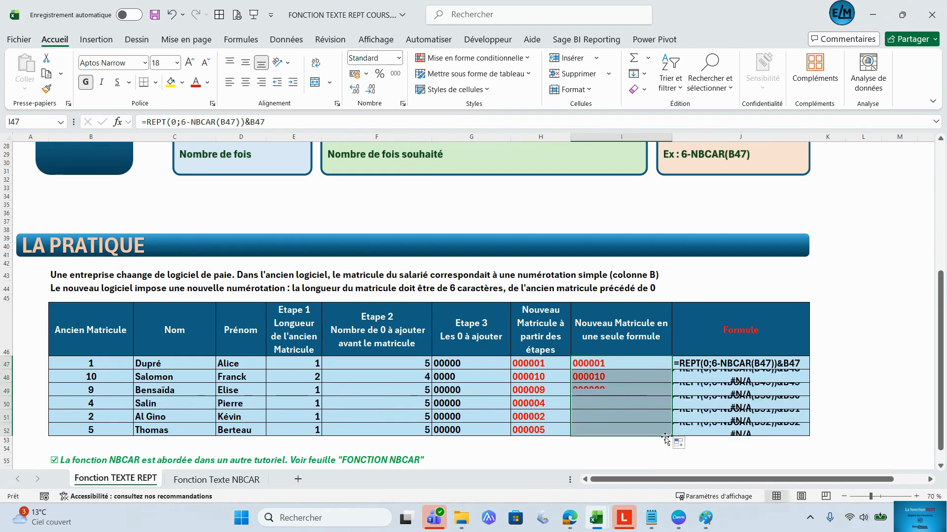